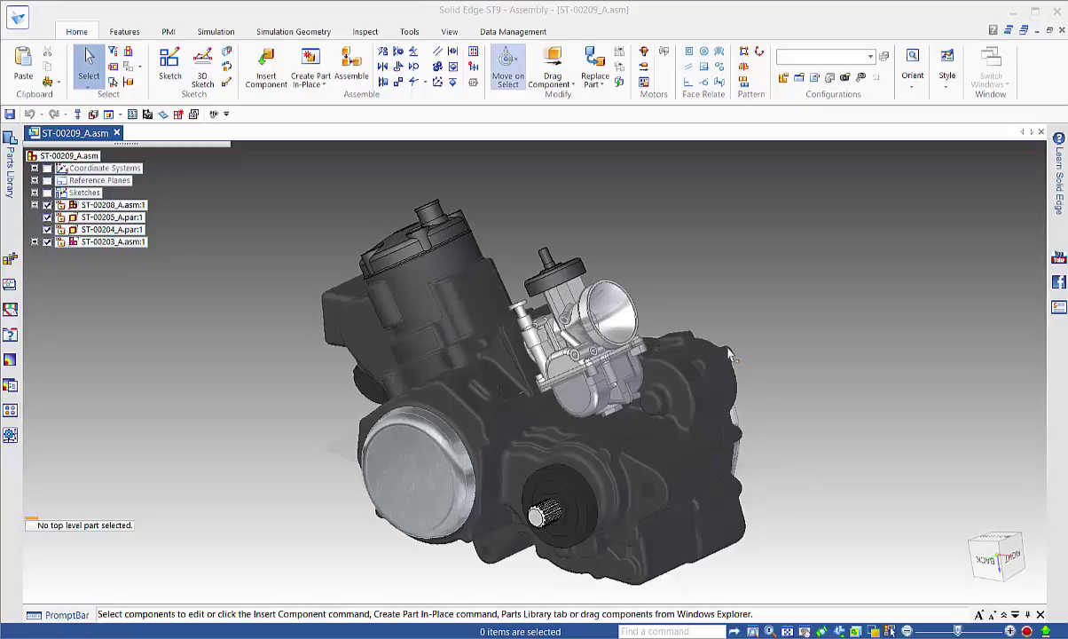
# Pick the carburetor ST-00201_A.par through QuickPick for in-place editing and orbit to view it.
pyautogui.scroll(3, 709, 287)
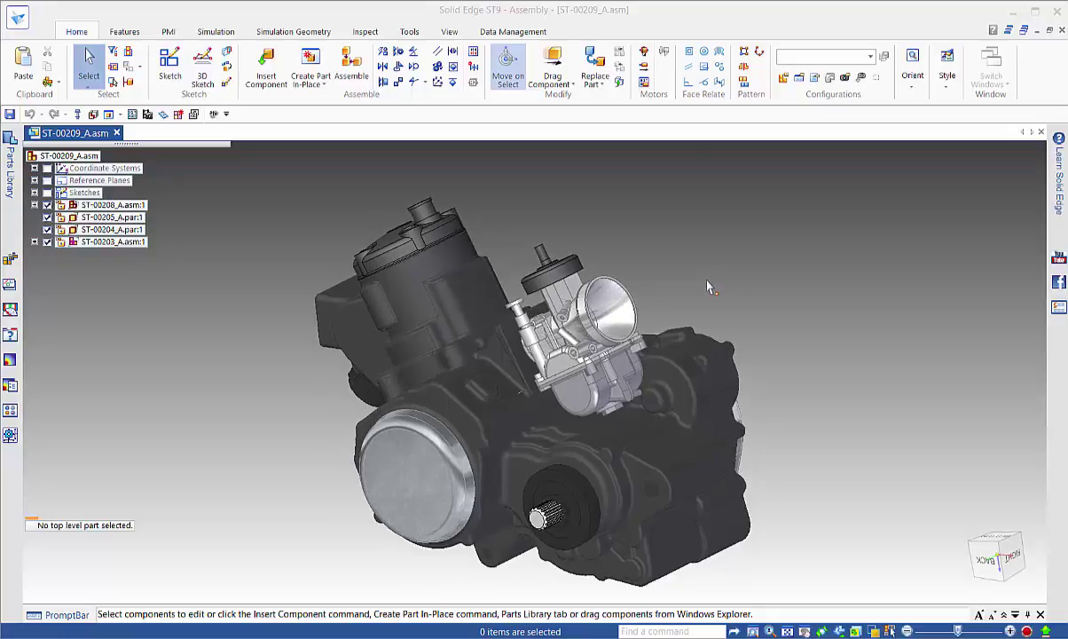
pyautogui.scroll(3, 710, 286)
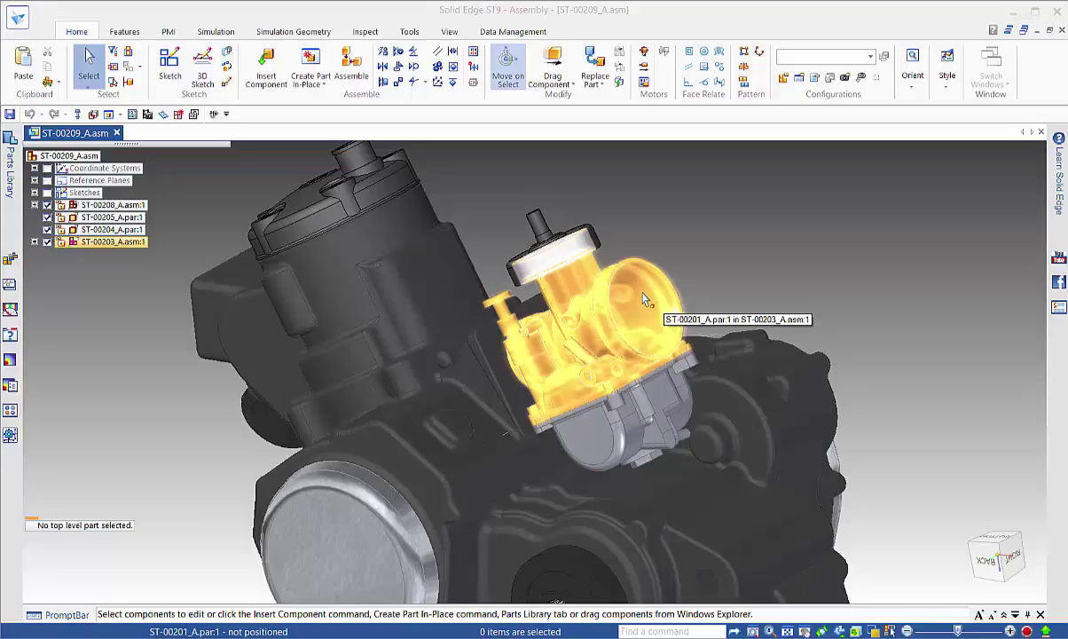
pyautogui.click(646, 299)
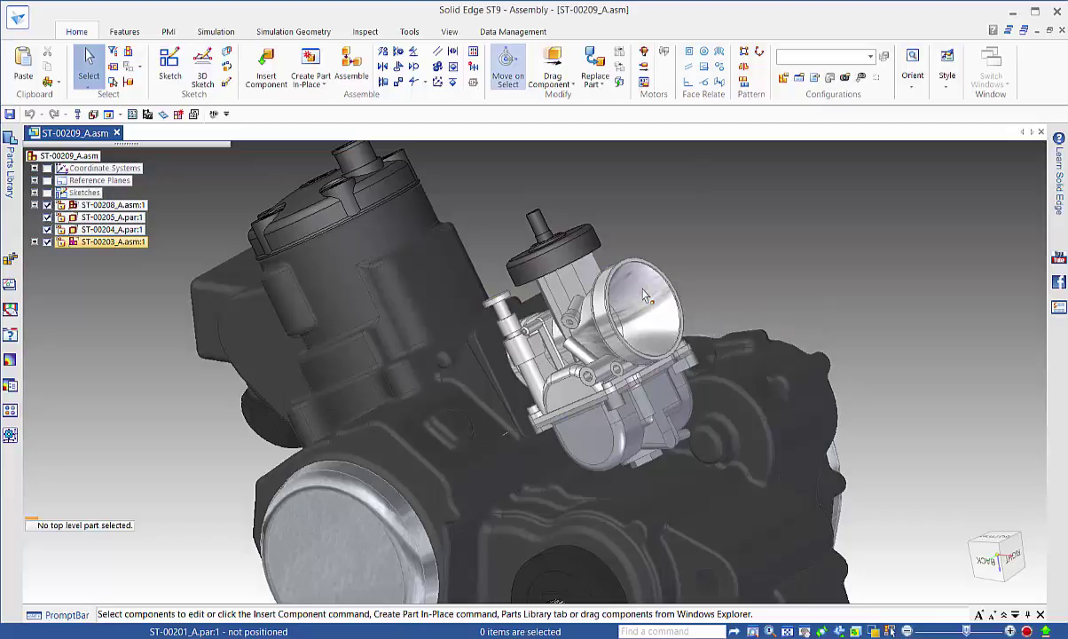
pyautogui.rightClick(692, 293)
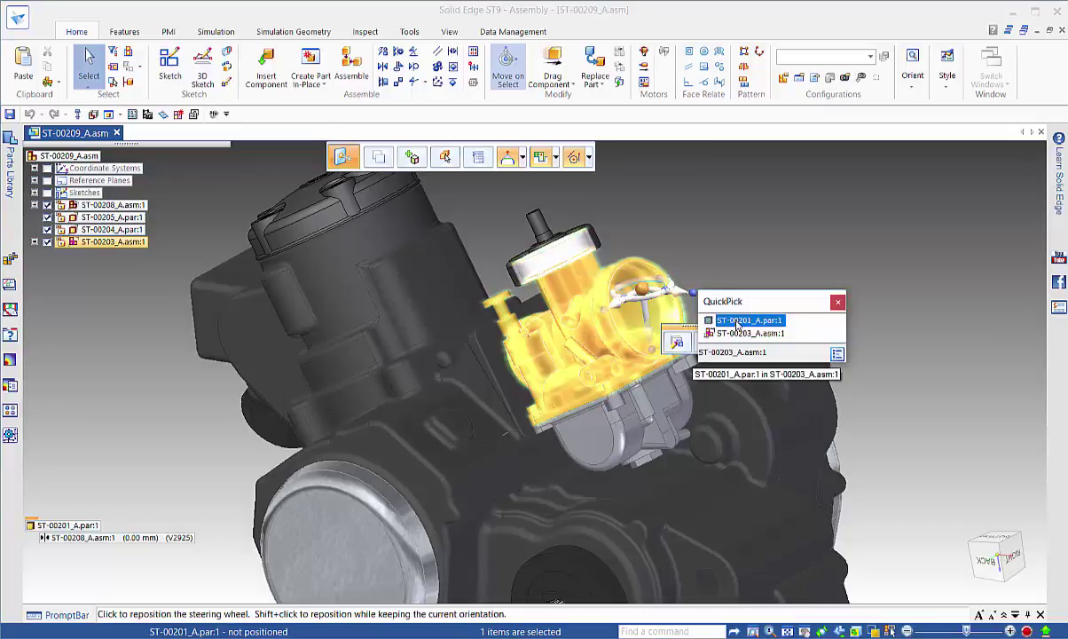
pyautogui.press('Escape')
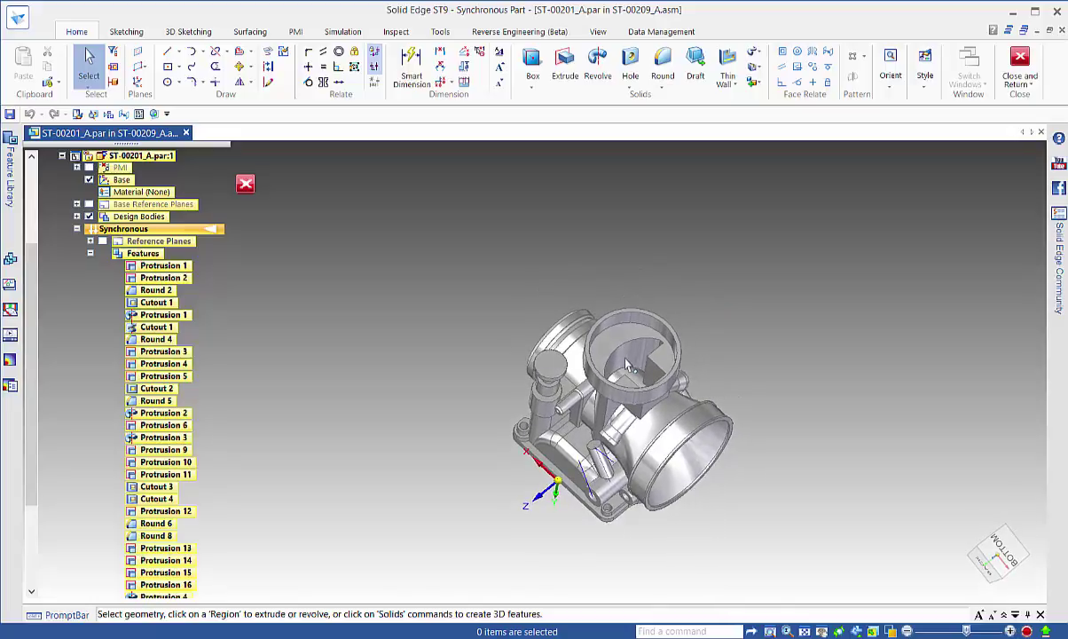
pyautogui.moveTo(631, 360)
pyautogui.mouseDown(button='middle')
pyautogui.moveTo(615, 352)
pyautogui.moveTo(645, 346)
pyautogui.mouseUp(button='middle')
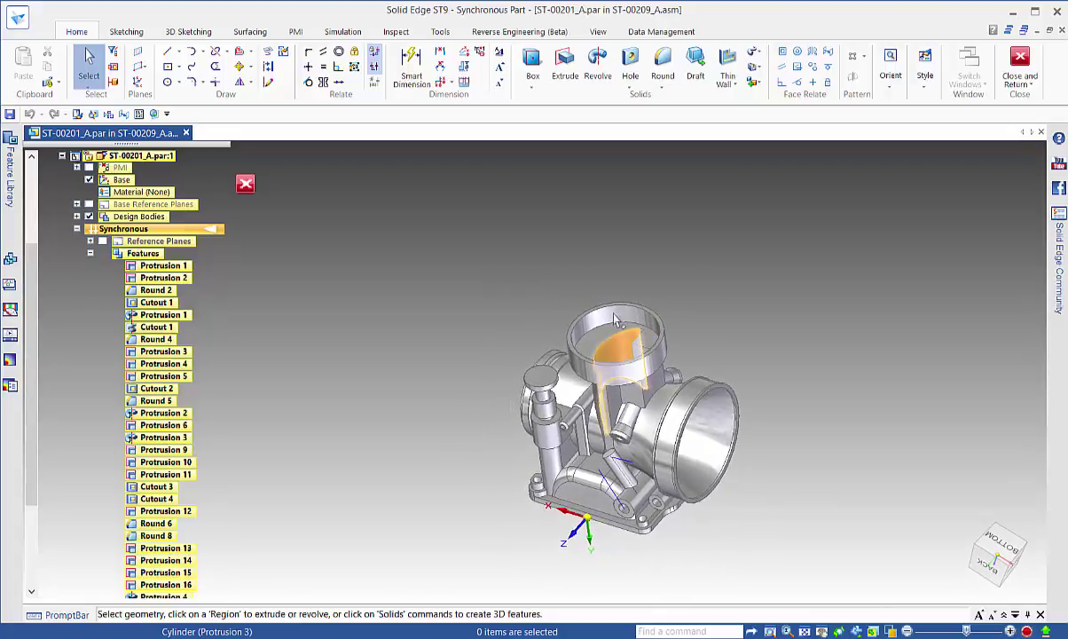
# Begin an Enclosure body with Box shape and Select: Feature, choosing Protrusion 3 and accepting it.
pyautogui.click(754, 84)
pyautogui.click(758, 176)
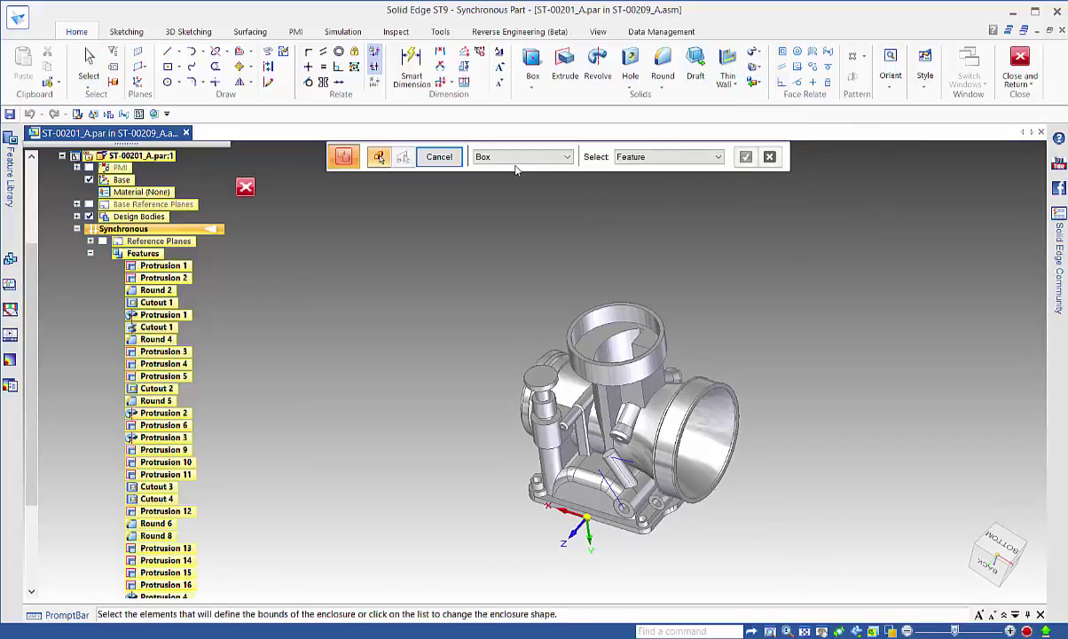
pyautogui.click(515, 159)
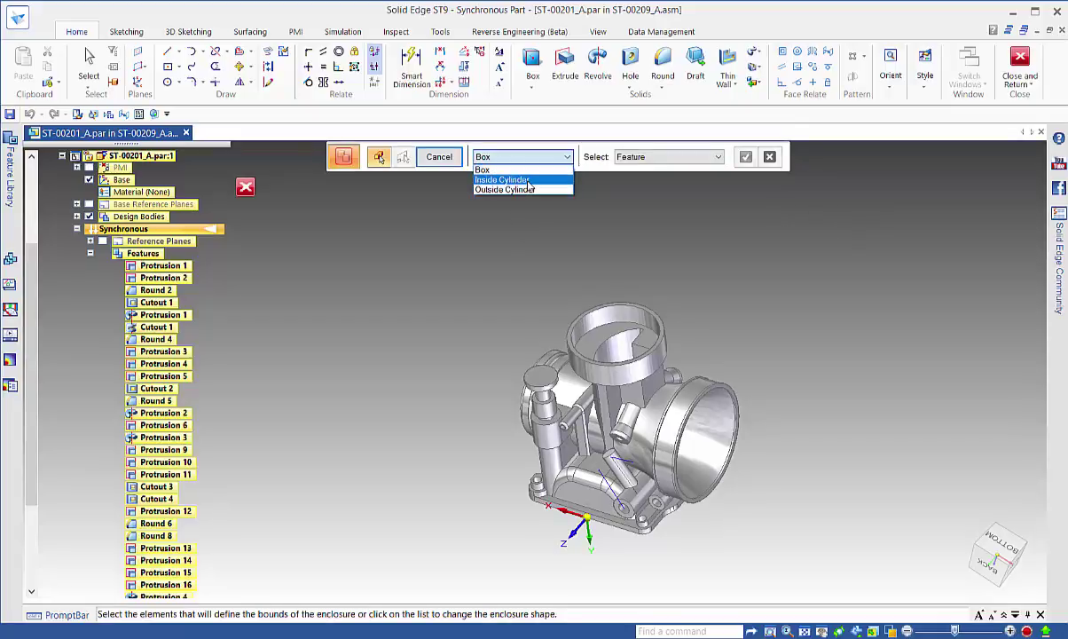
pyautogui.click(495, 169)
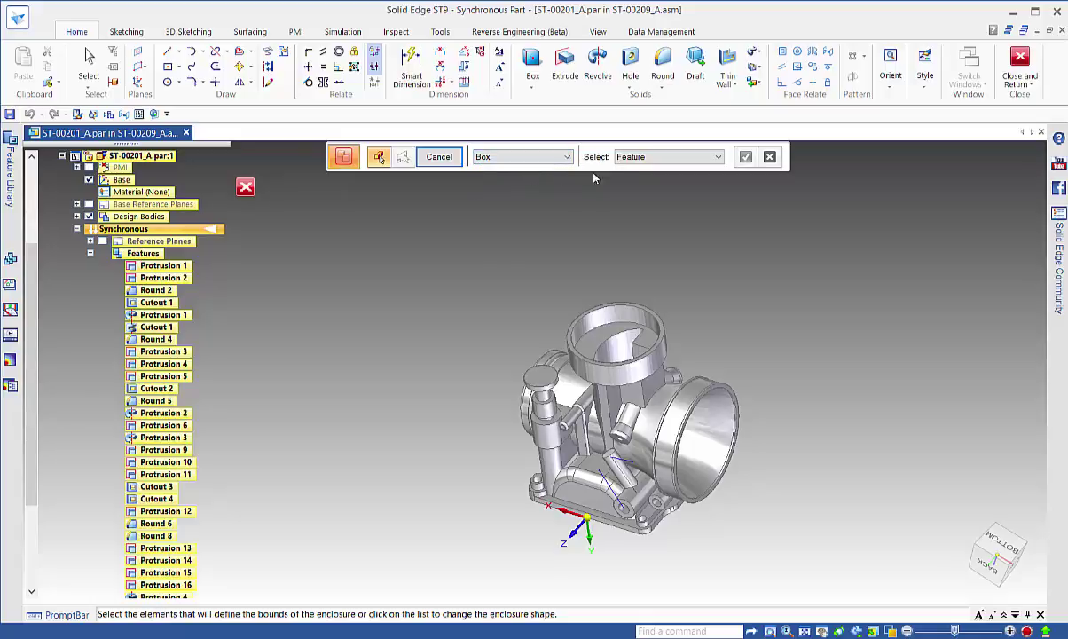
pyautogui.click(650, 160)
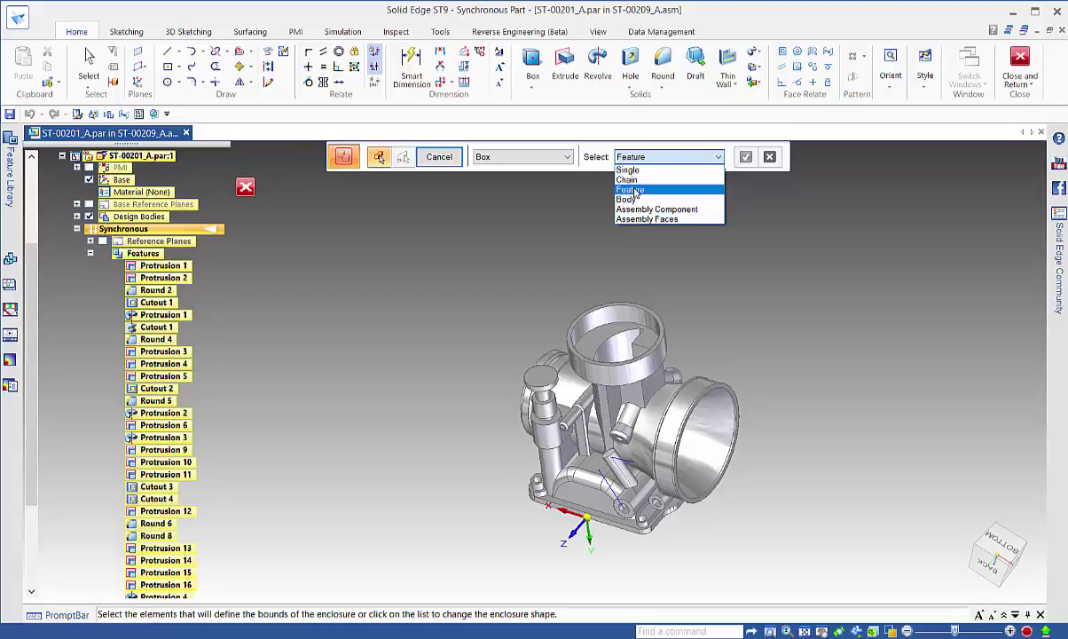
pyautogui.click(635, 190)
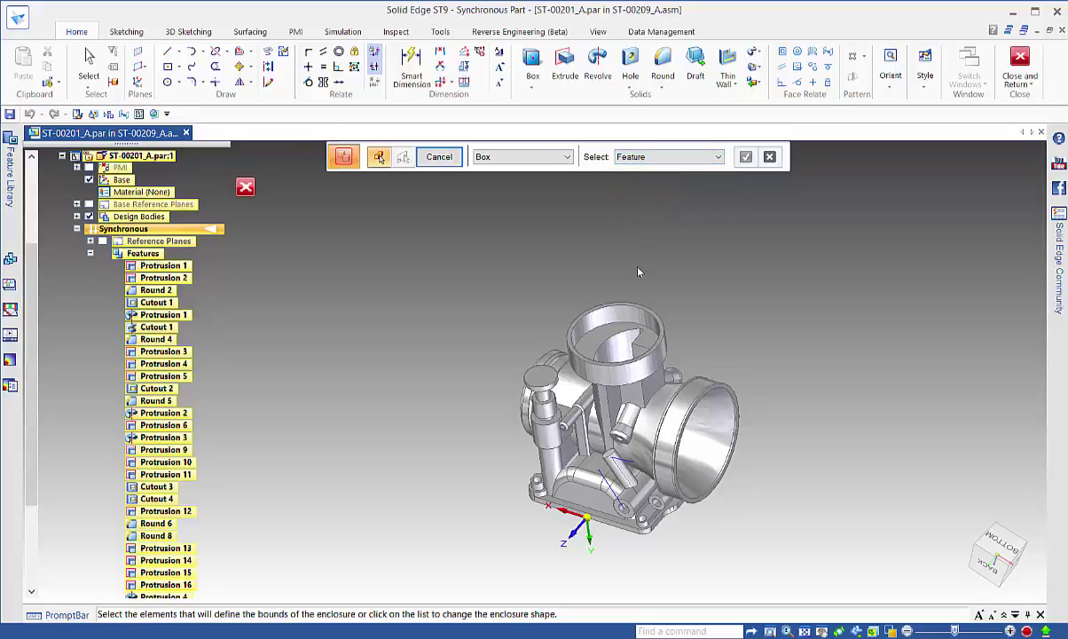
pyautogui.click(617, 355)
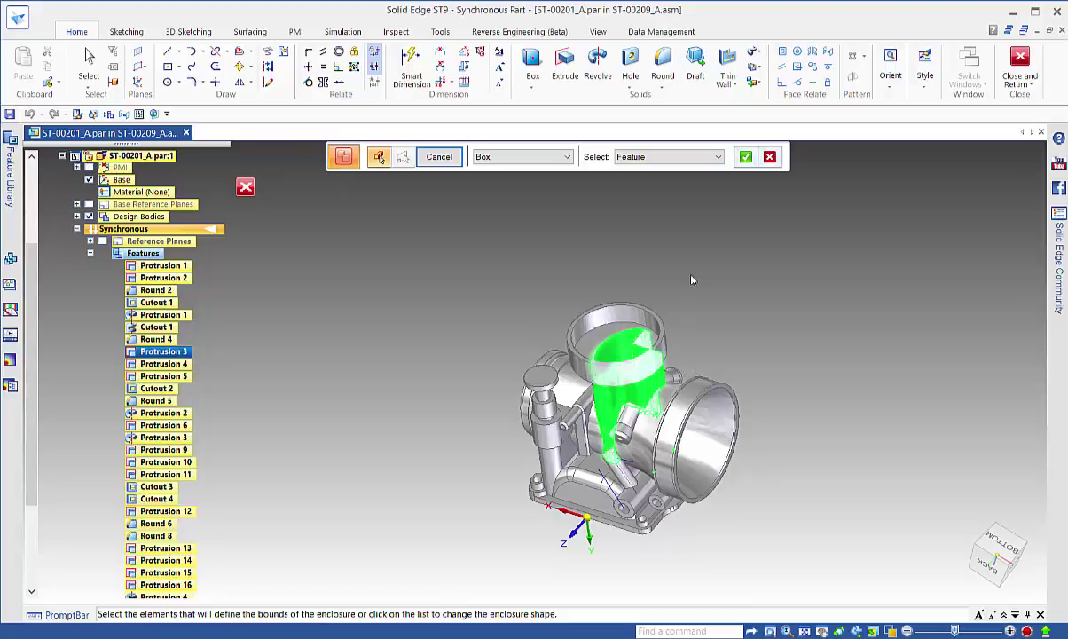
pyautogui.click(746, 156)
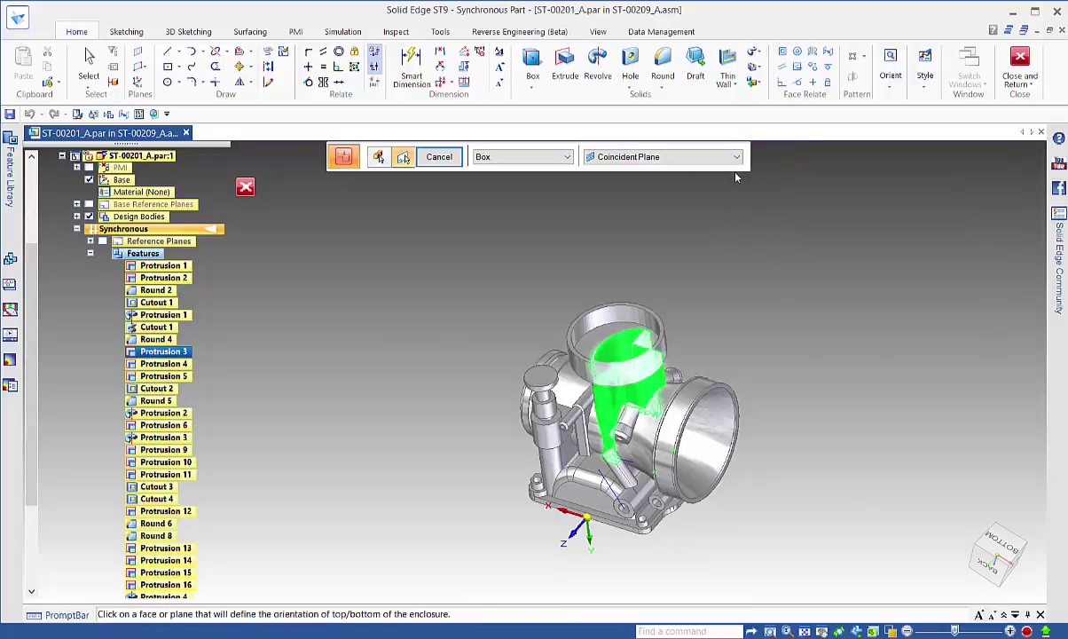
# Orient Enclose 1 to the carburetor's top face, finish it, and return to ST-00209_A.asm.
pyautogui.click(605, 338)
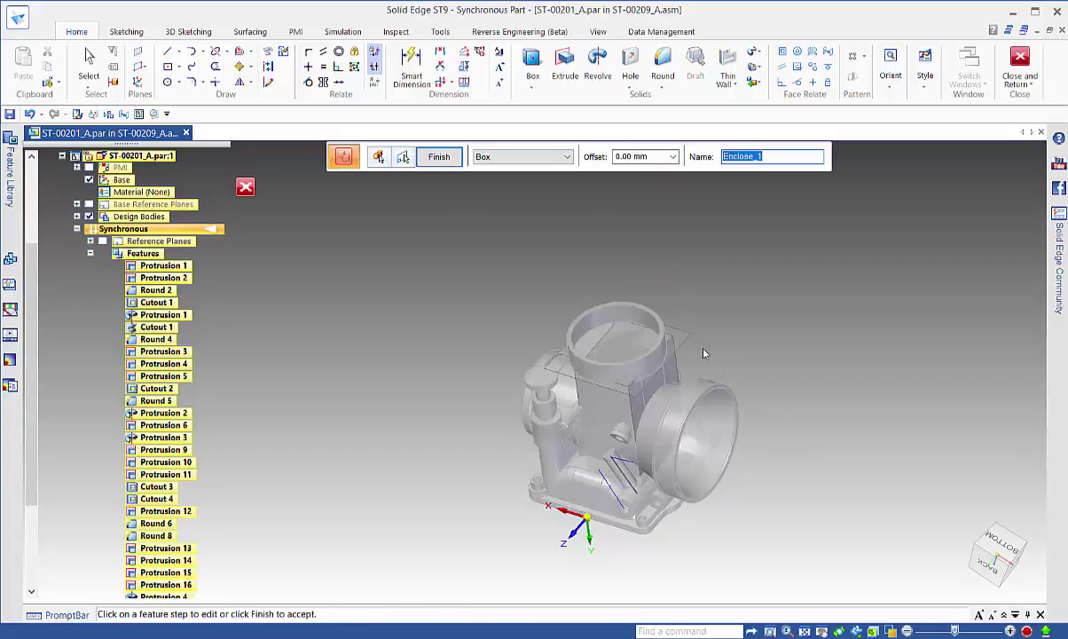
pyautogui.scroll(5, 646, 301)
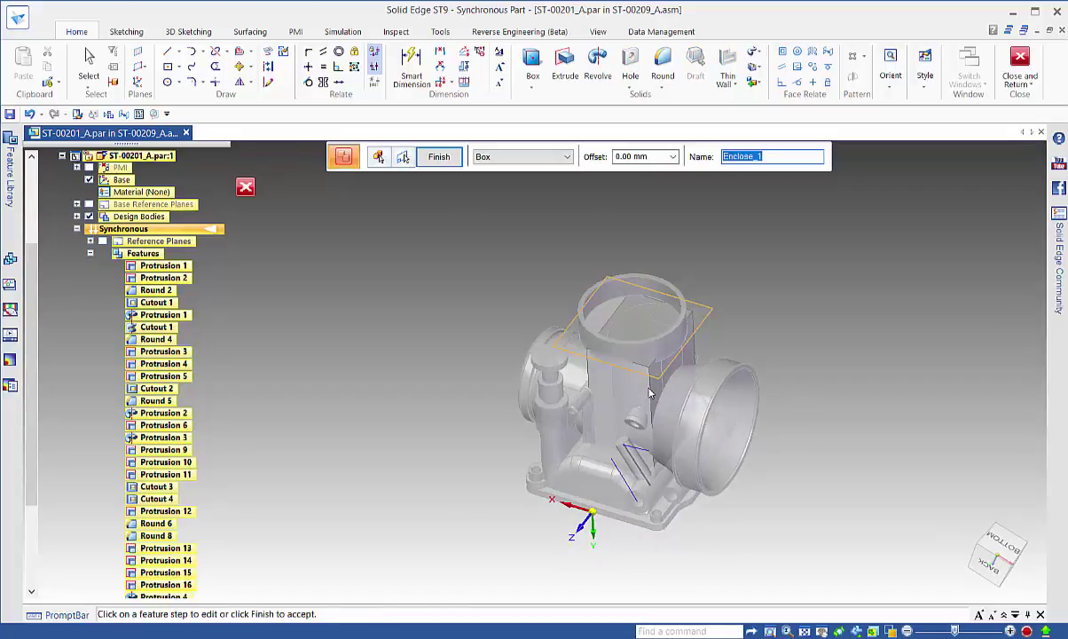
pyautogui.scroll(2, 646, 301)
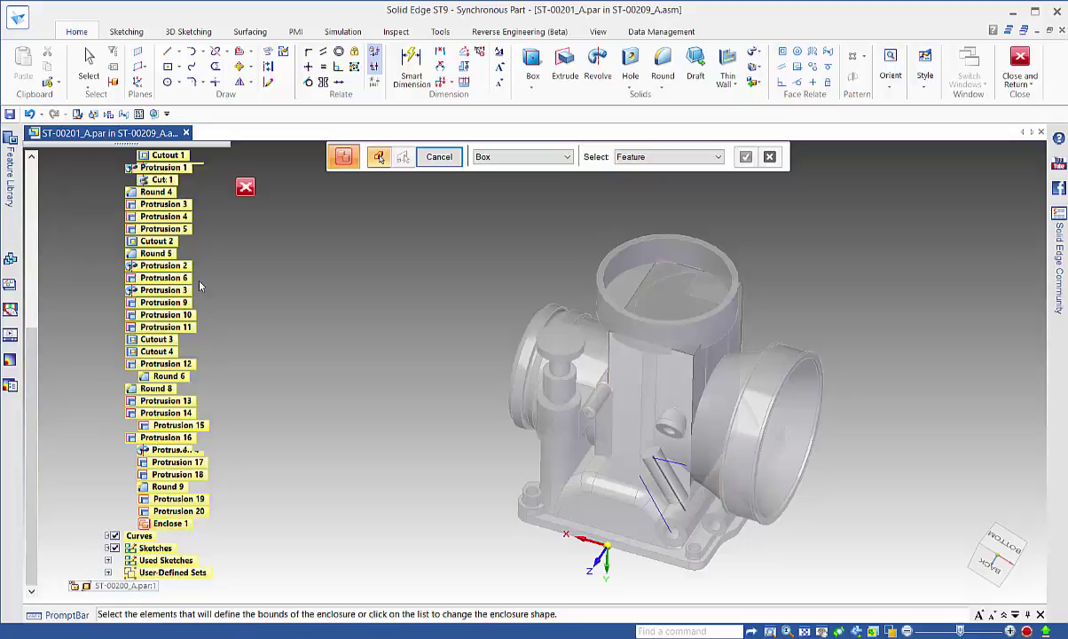
pyautogui.click(246, 188)
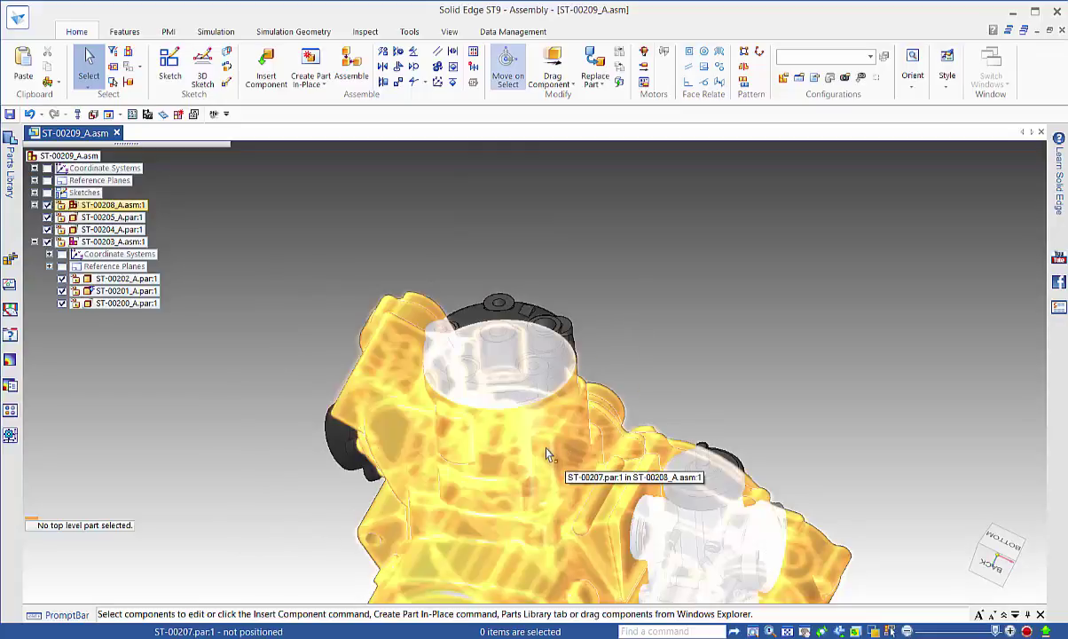
# Select the engine cylinder ST-00207.par:1 via QuickPick and edit it in place.
pyautogui.click(548, 452)
pyautogui.rightClick(548, 452)
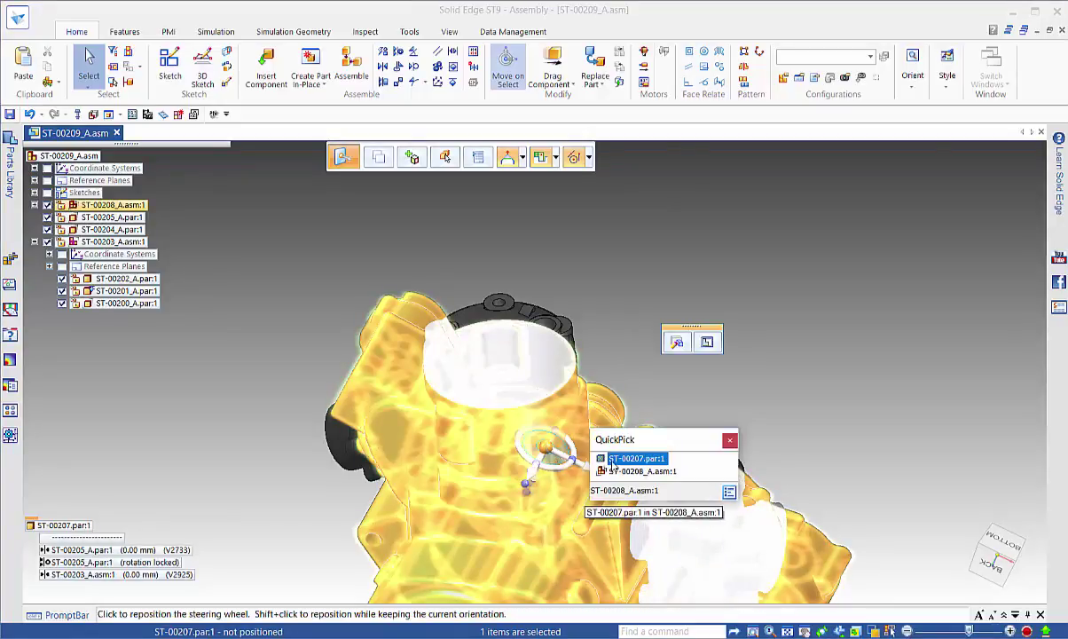
pyautogui.press('Escape')
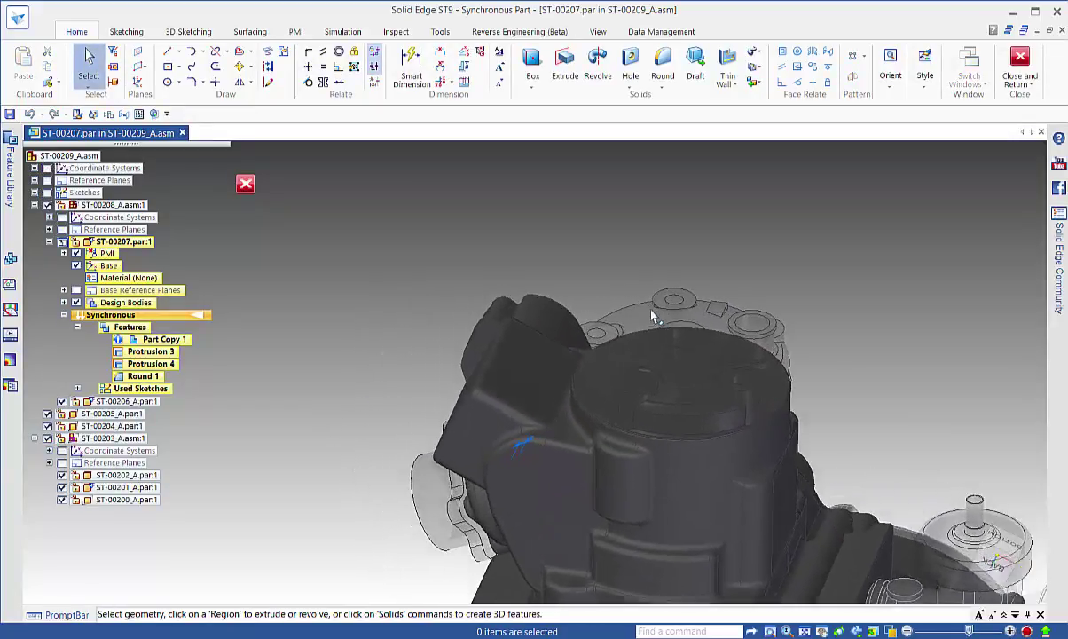
# Start an Inside Cylinder enclosure with Select: Assembly Component around ST-00205_A.par and accept it.
pyautogui.click(754, 82)
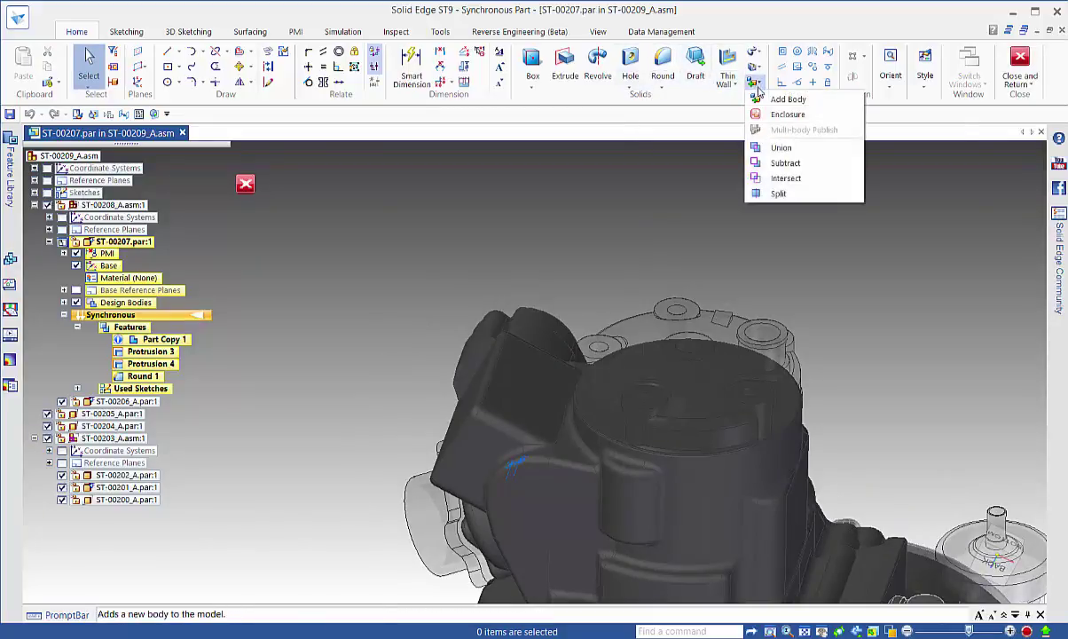
pyautogui.click(777, 116)
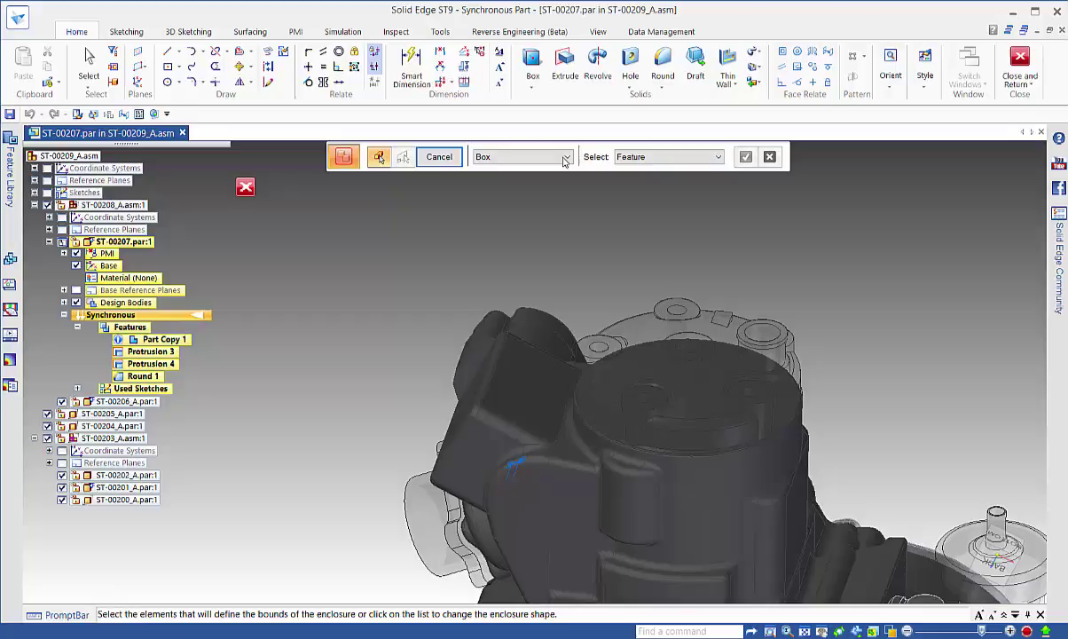
pyautogui.click(565, 158)
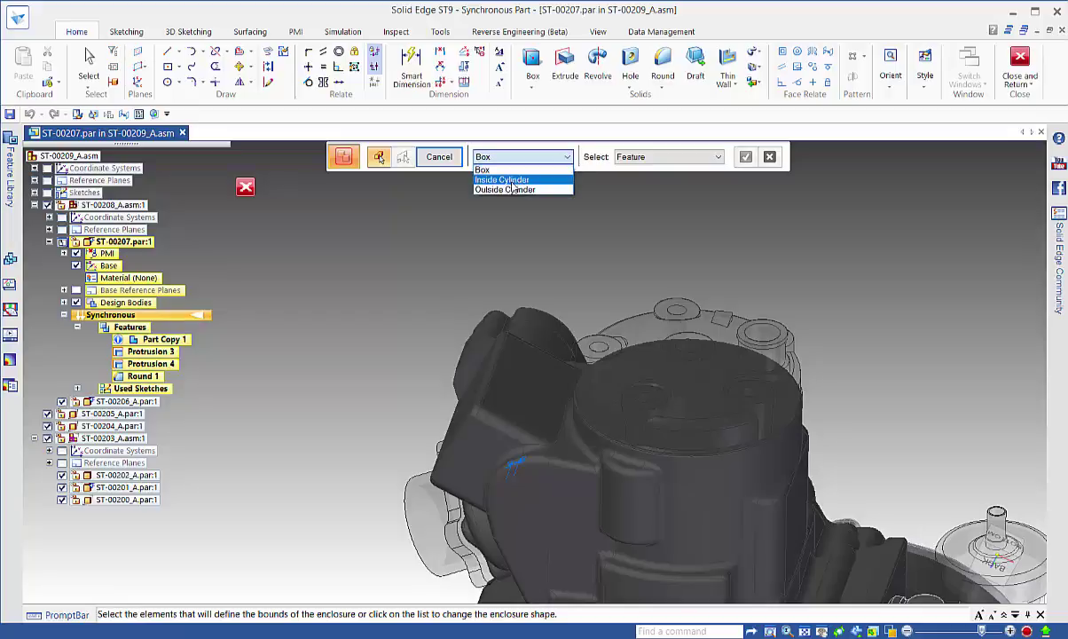
pyautogui.click(513, 181)
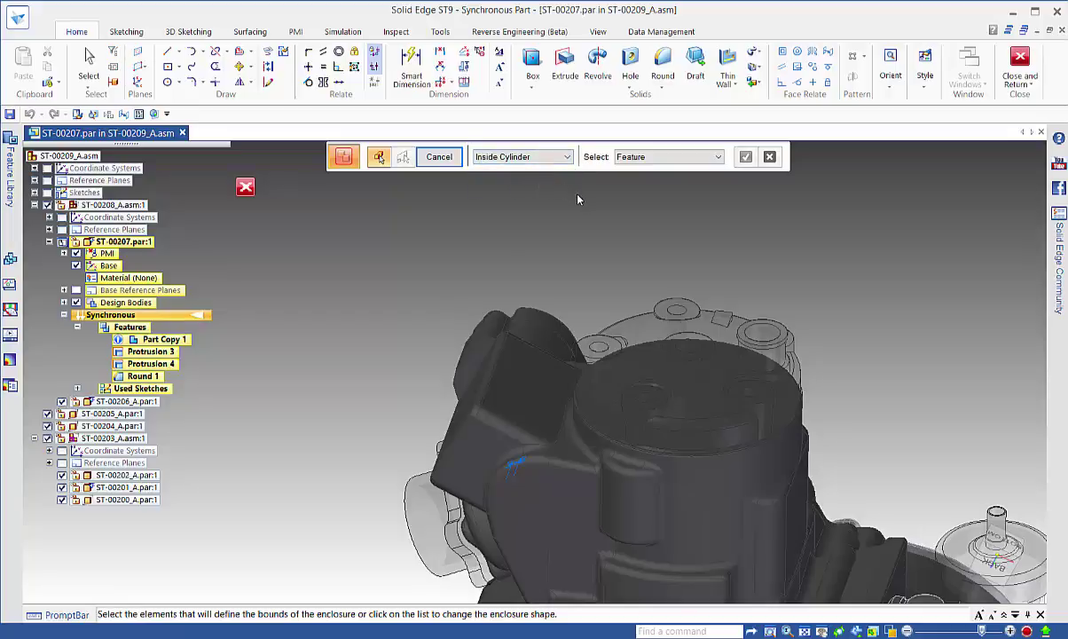
pyautogui.click(652, 159)
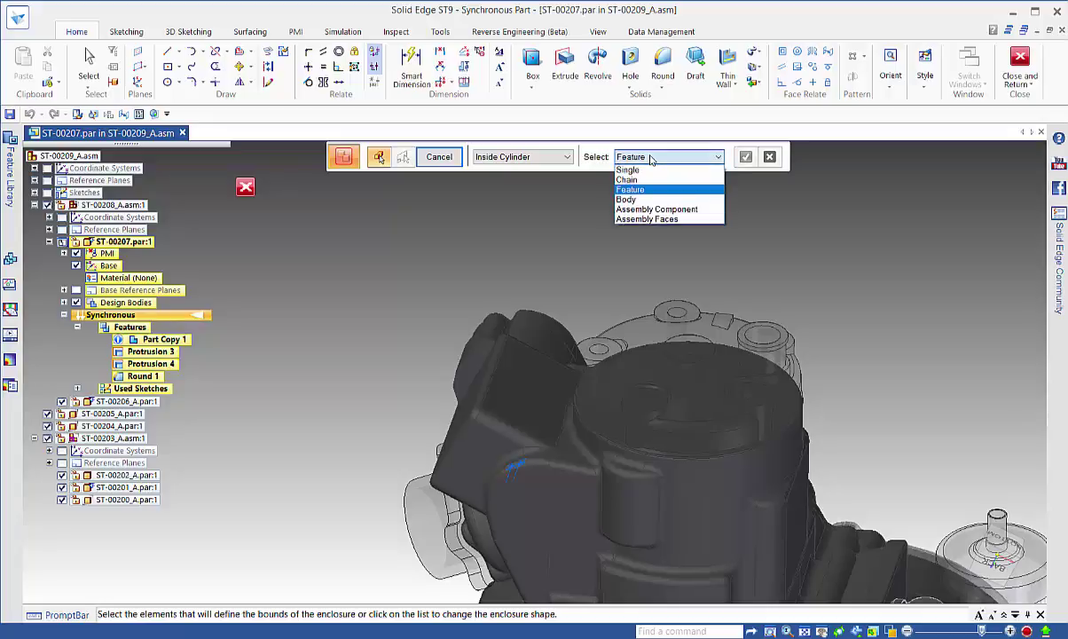
pyautogui.click(666, 209)
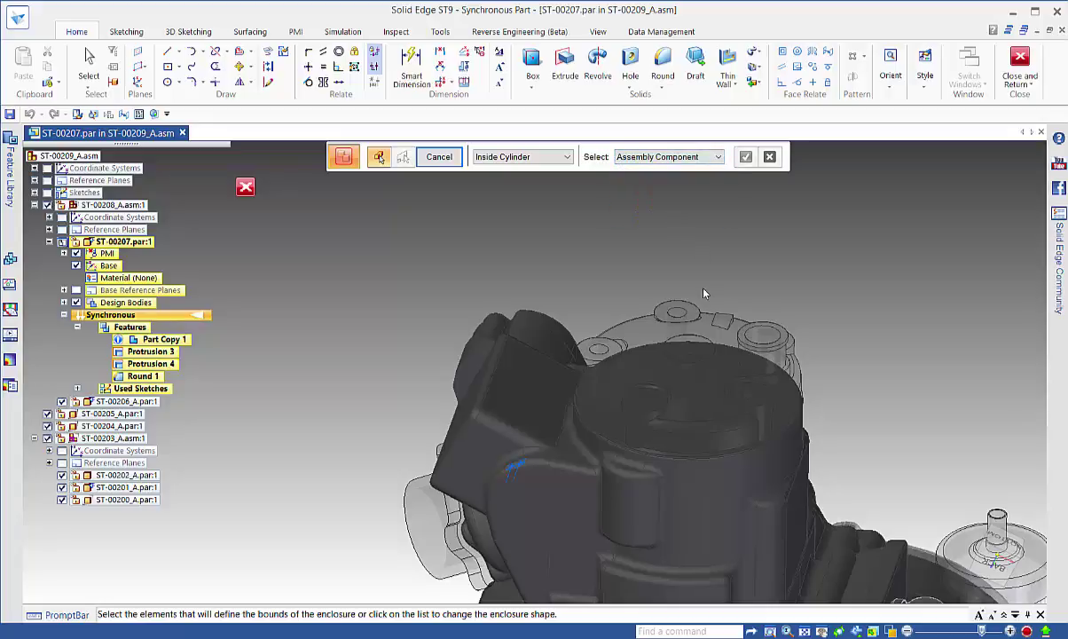
pyautogui.click(737, 336)
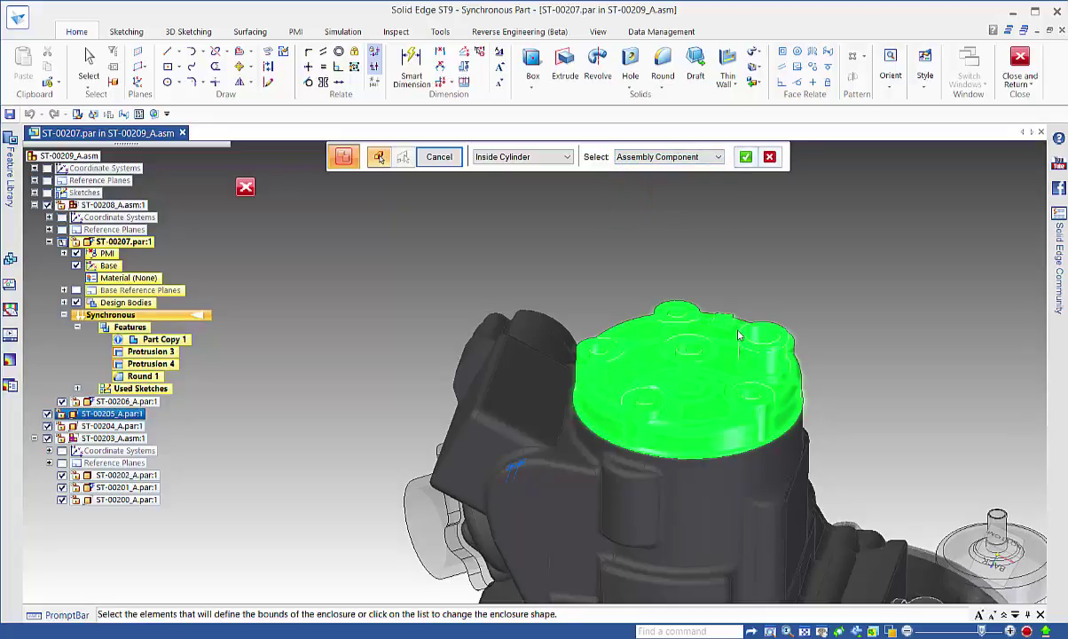
pyautogui.click(747, 158)
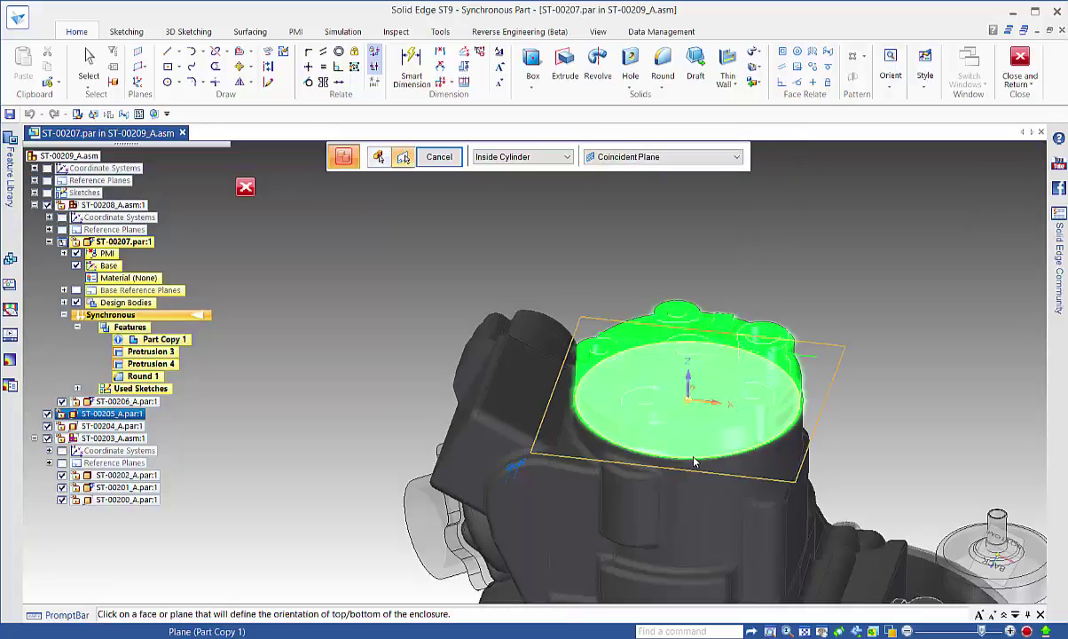
# Orient Enclose_1 to the cap's top face and finish the cylindrical enclosure.
pyautogui.click(722, 423)
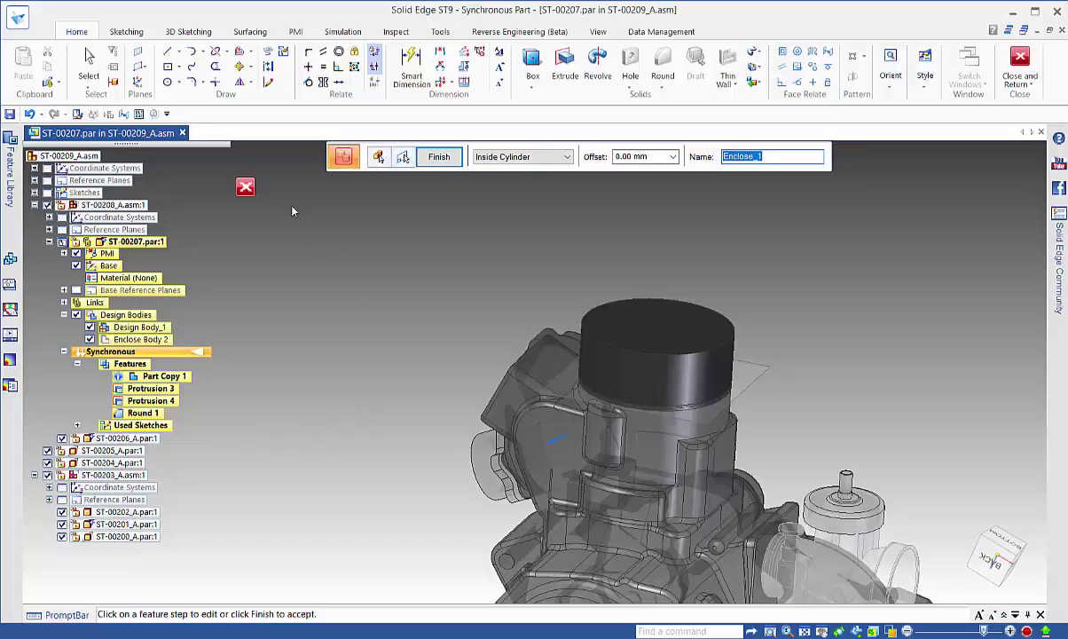
pyautogui.click(246, 189)
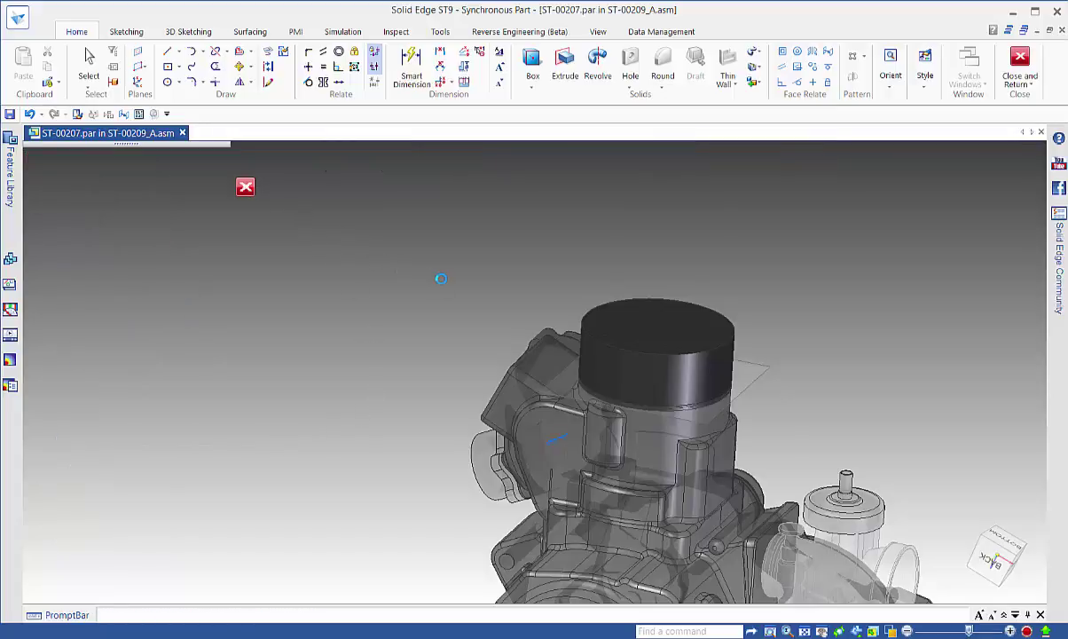